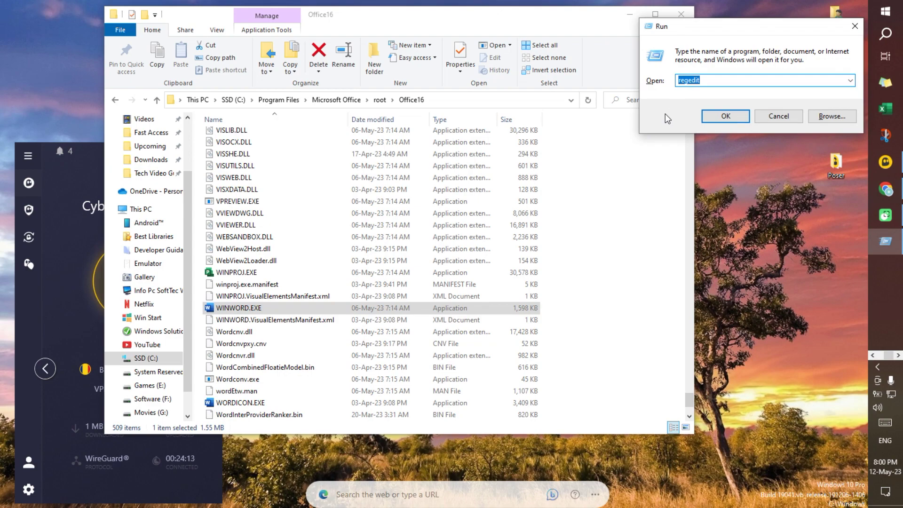
# Step: Open the Registry Editor, delete the winword.exe key under Image File Execution Options with all its subkeys, and close the editor
pyautogui.click(724, 117)
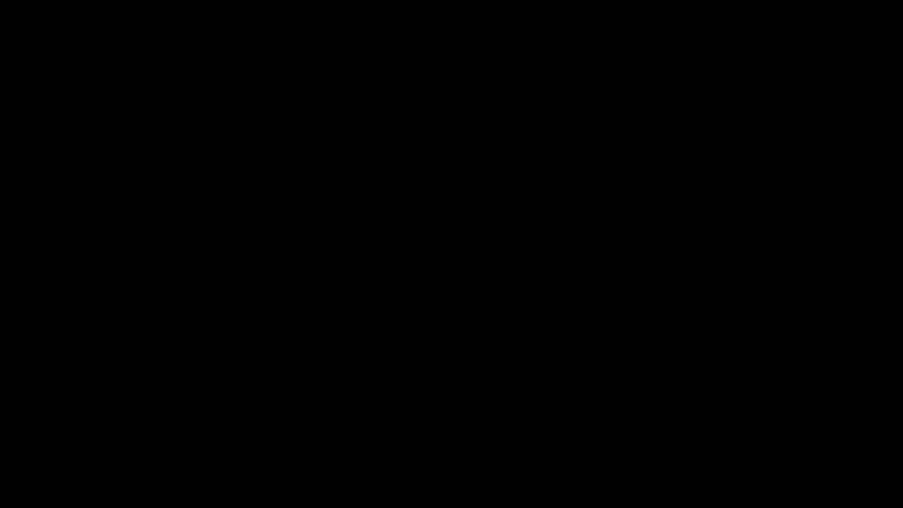
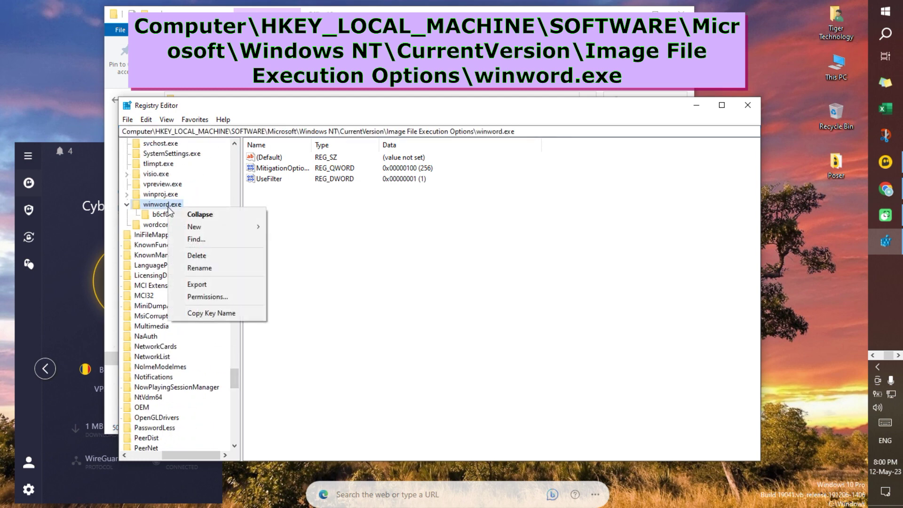
pyautogui.click(196, 256)
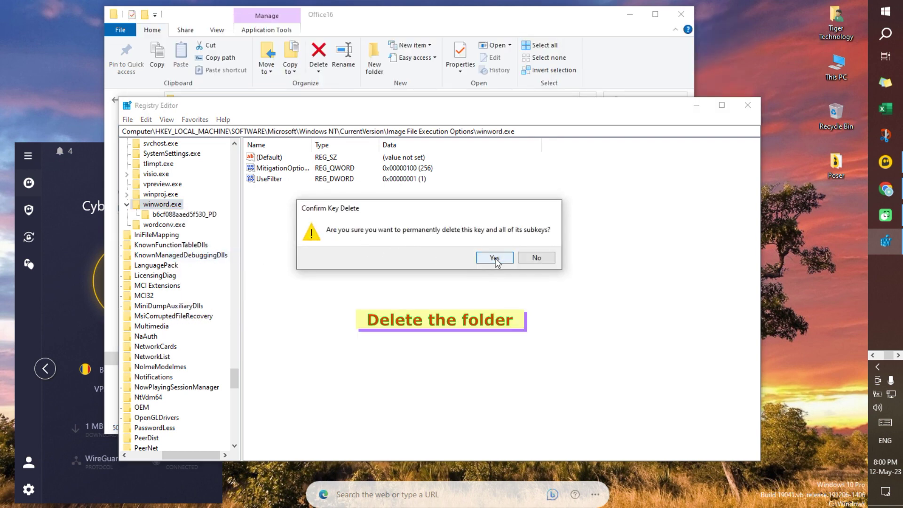
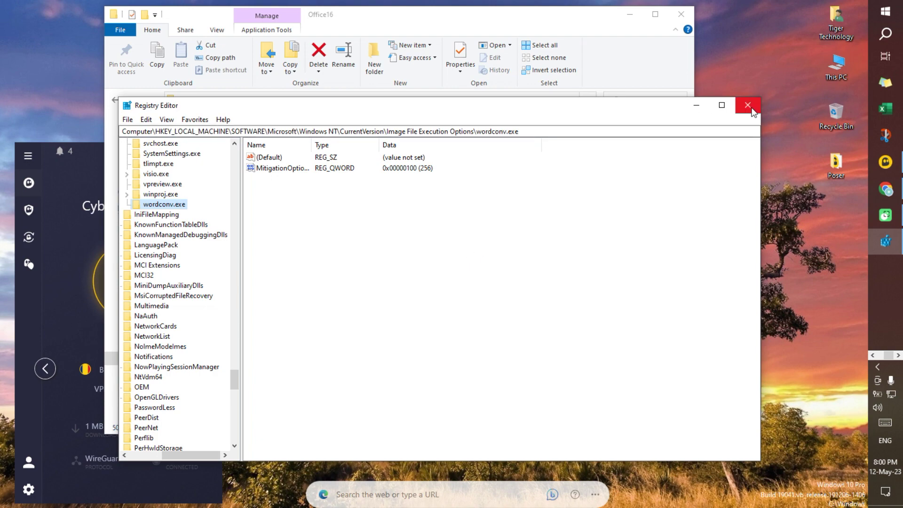
pyautogui.click(750, 106)
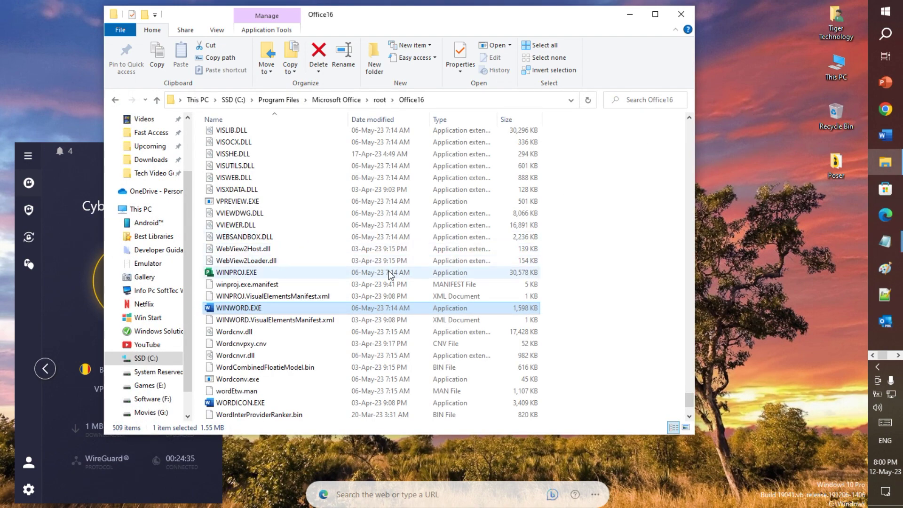
# Step: Try to launch WINWORD.EXE from the Office16 folder, closing the folder window and dismissing the error dialog
pyautogui.doubleClick(289, 311)
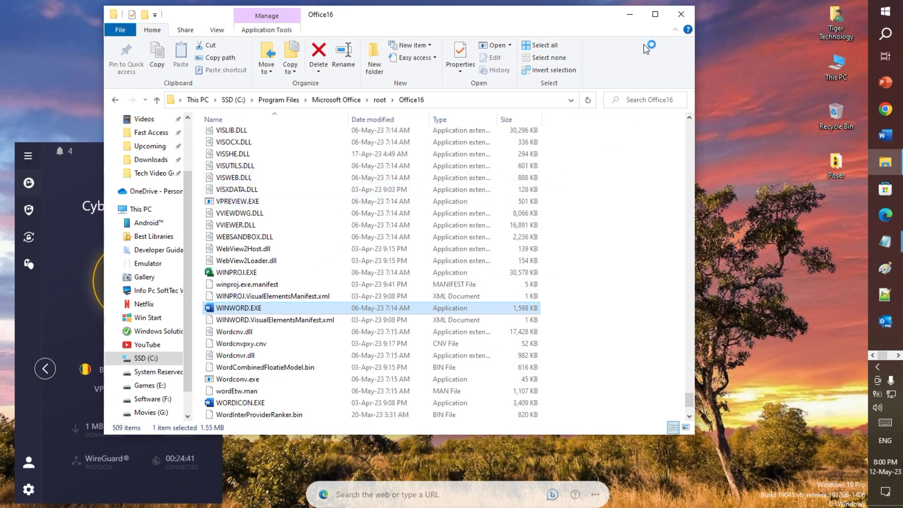
pyautogui.click(681, 14)
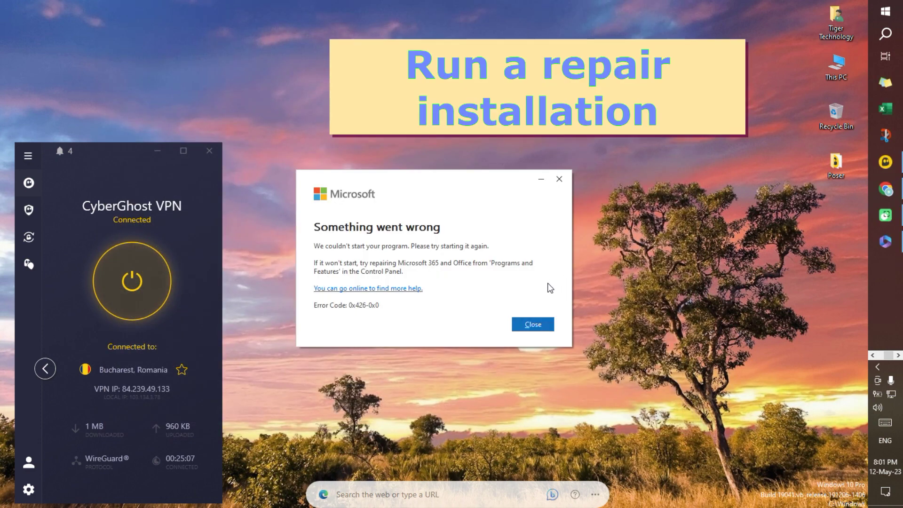
pyautogui.click(542, 325)
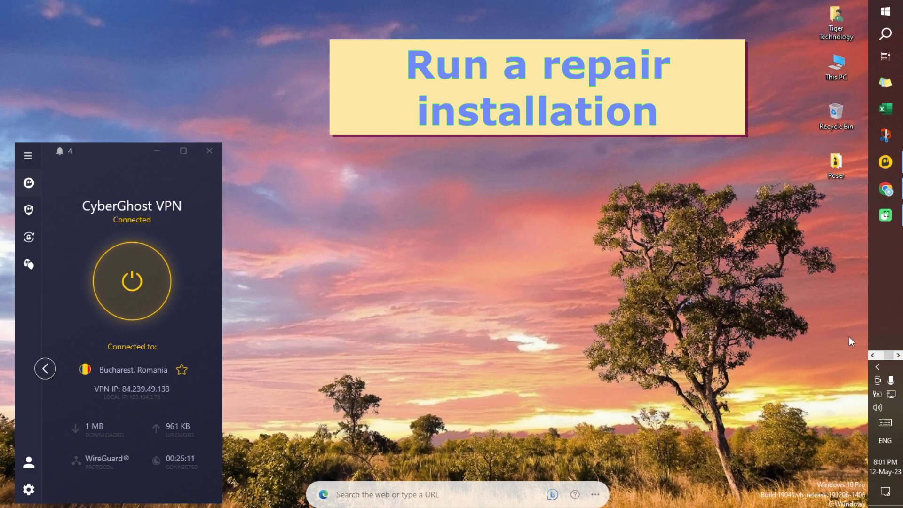
# Step: Open the Control Panel's list of installed programs and search it for "off"
pyautogui.click(886, 11)
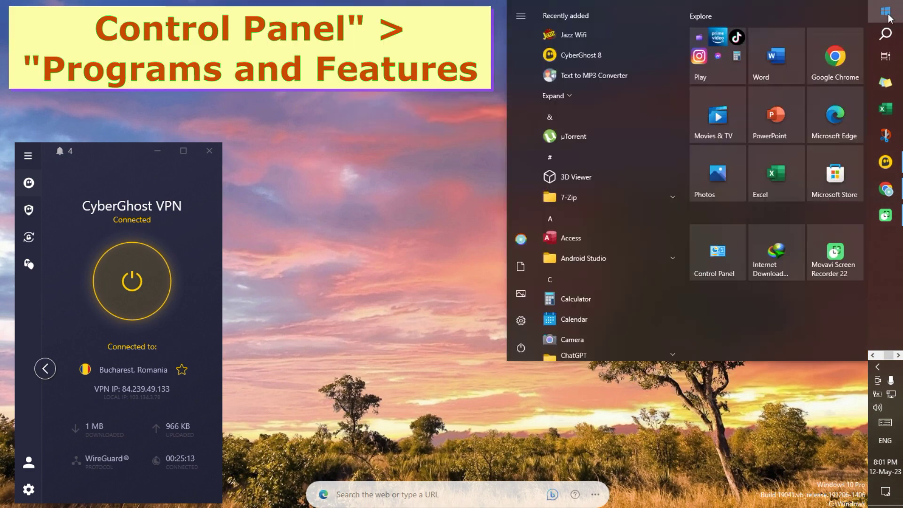
pyautogui.click(707, 256)
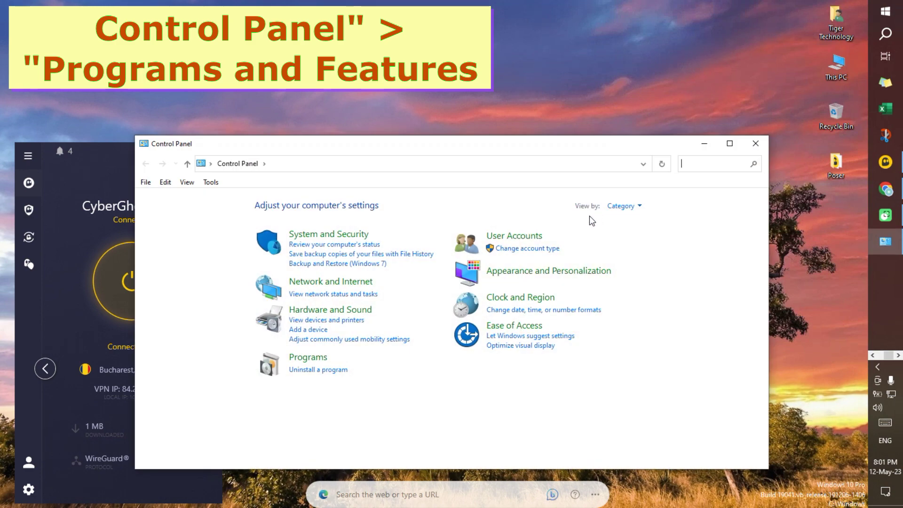
pyautogui.click(308, 371)
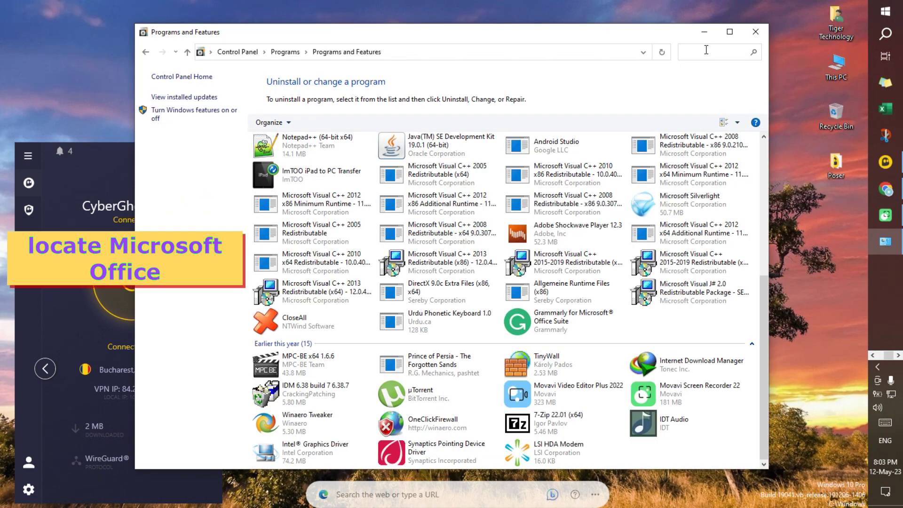
pyautogui.click(706, 50)
pyautogui.write('off')
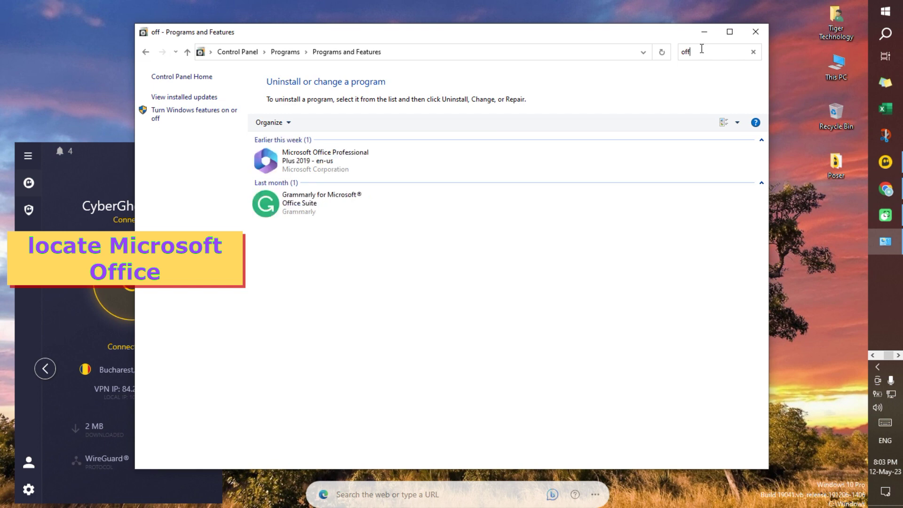
# Step: Run a Quick Repair on Microsoft Office Professional Plus 2019 - en-us and close the repair dialog once it finishes
pyautogui.click(291, 163)
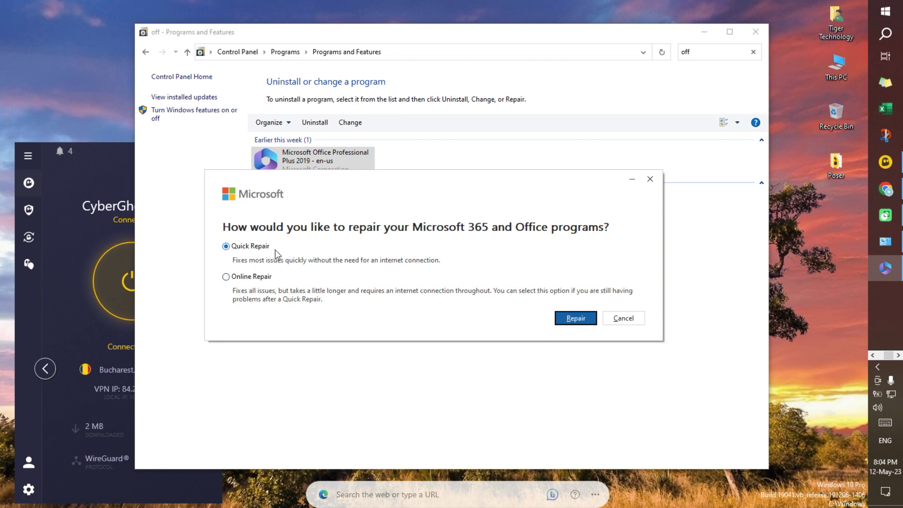
pyautogui.click(567, 319)
pyautogui.click(491, 316)
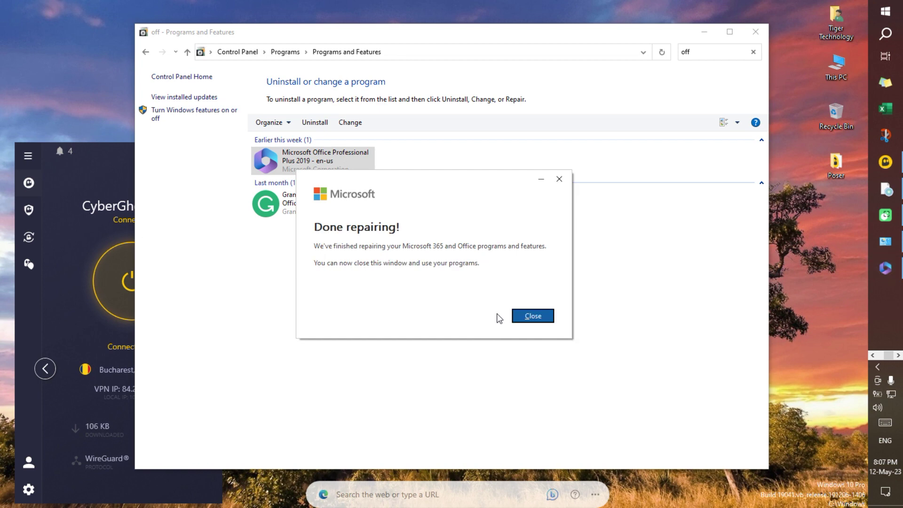
pyautogui.click(527, 318)
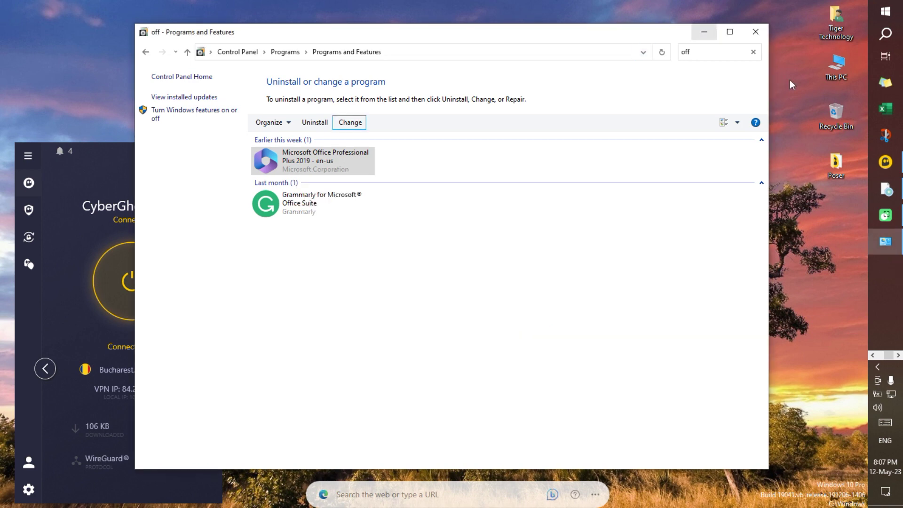
# Step: Switch to Word, create a blank document and enter the text "Solved"
pyautogui.click(874, 356)
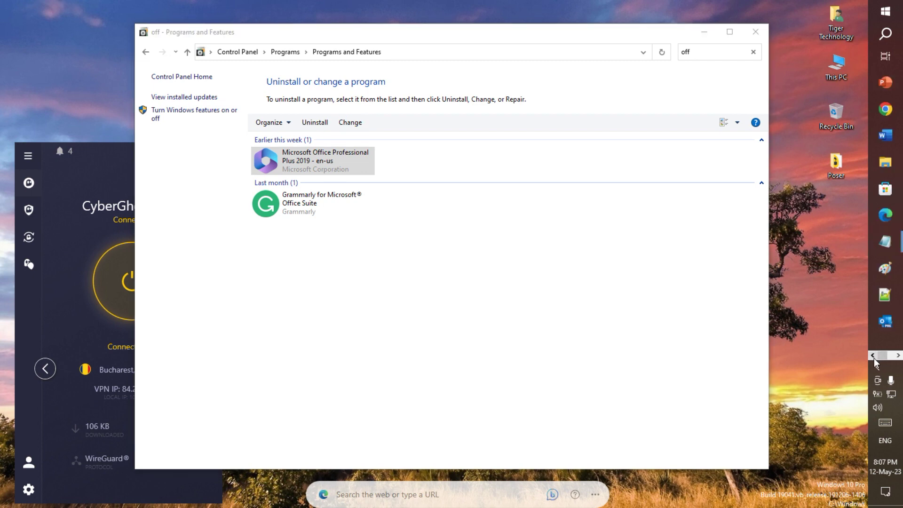
pyautogui.click(885, 134)
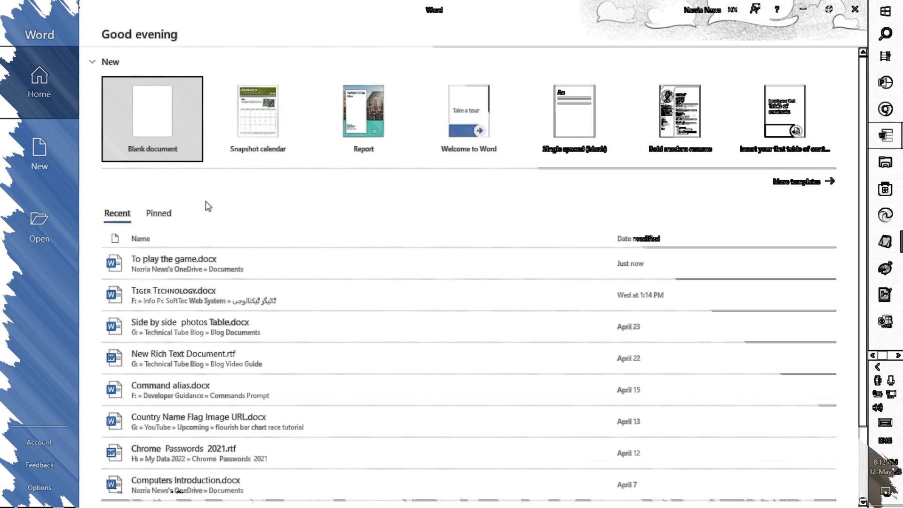
pyautogui.click(157, 108)
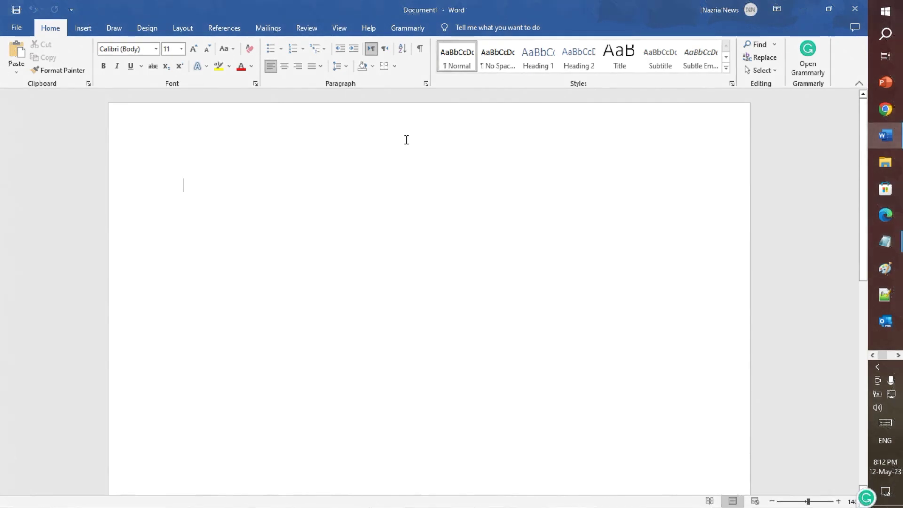
pyautogui.write('Solved')
# Step: Format "Solved" with the orange outlined text effect at font size 72 and start a new line below it
pyautogui.click(125, 182)
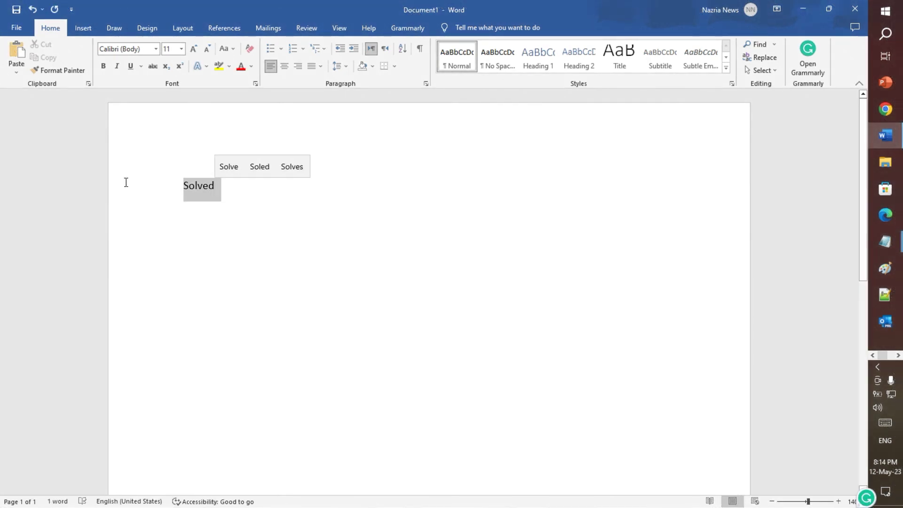
pyautogui.click(202, 68)
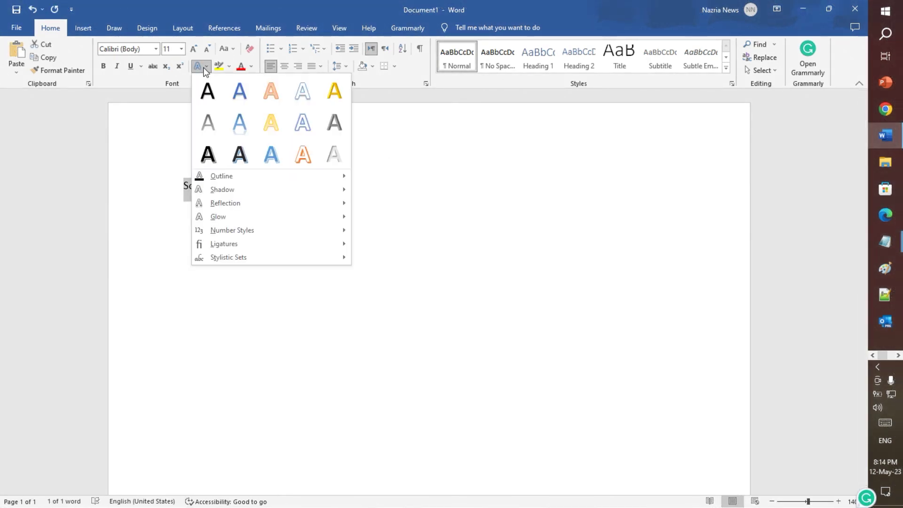
pyautogui.click(301, 157)
pyautogui.click(181, 48)
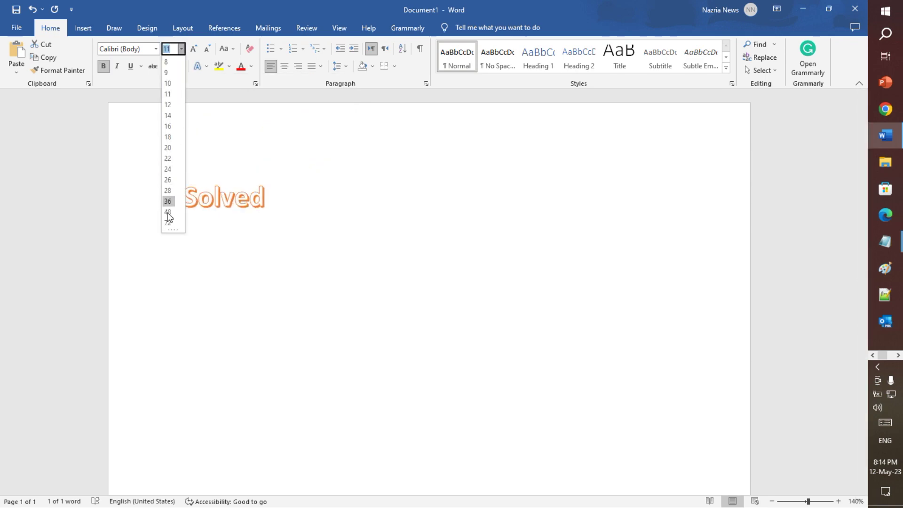
pyautogui.click(169, 222)
pyautogui.click(486, 244)
pyautogui.press('Return')
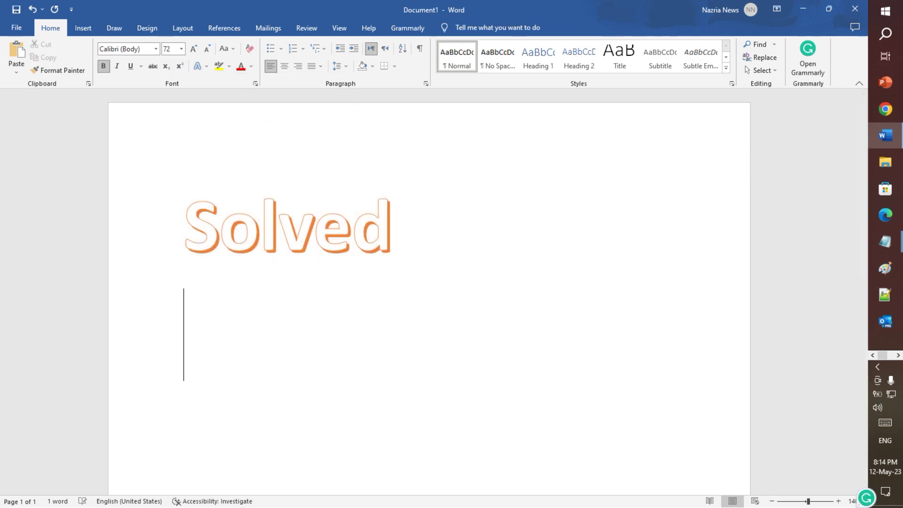
# Step: Restore the Word window from full screen and move it slightly lower on the desktop
pyautogui.click(828, 9)
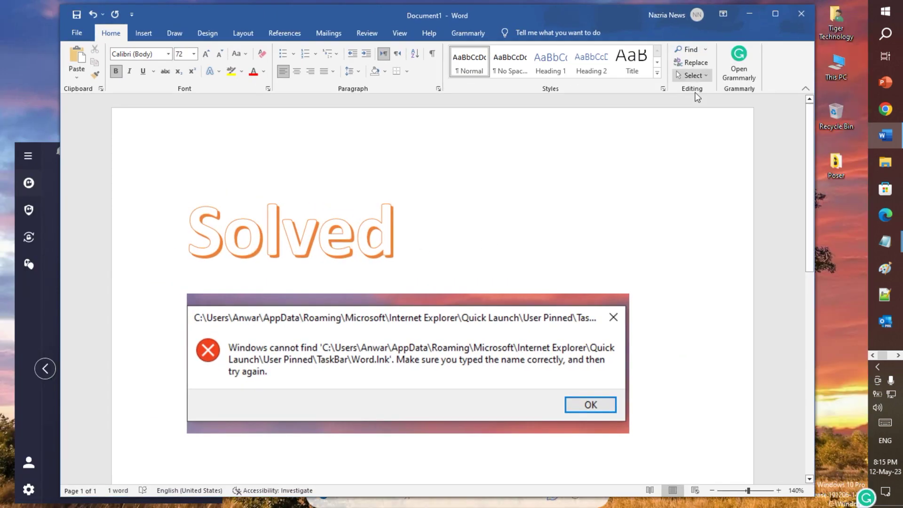
pyautogui.moveTo(597, 16); pyautogui.dragTo(608, 49)
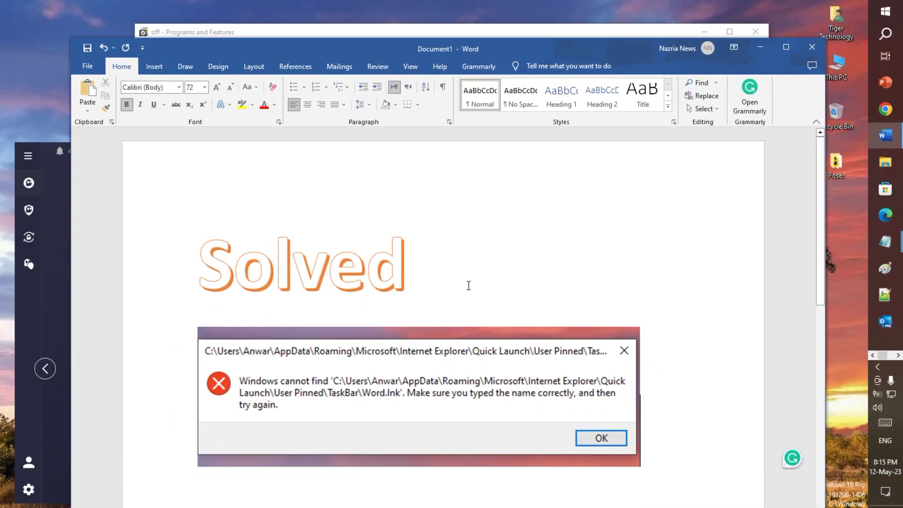
# Step: Add the line "Word .lnk" beneath the error message picture in the document
pyautogui.scroll(-1, 467, 306)
pyautogui.scroll(-3, 467, 306)
pyautogui.doubleClick(405, 343)
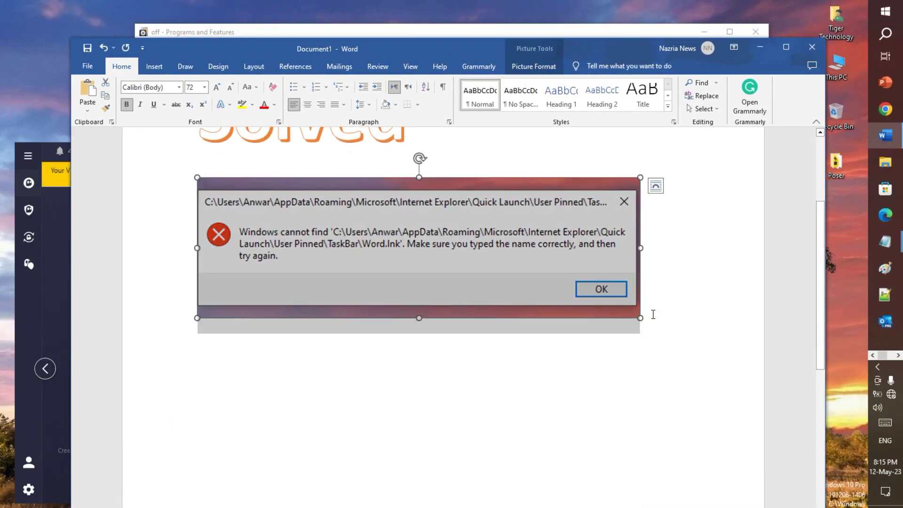
pyautogui.click(653, 315)
pyautogui.press('Return')
pyautogui.write('Wo')
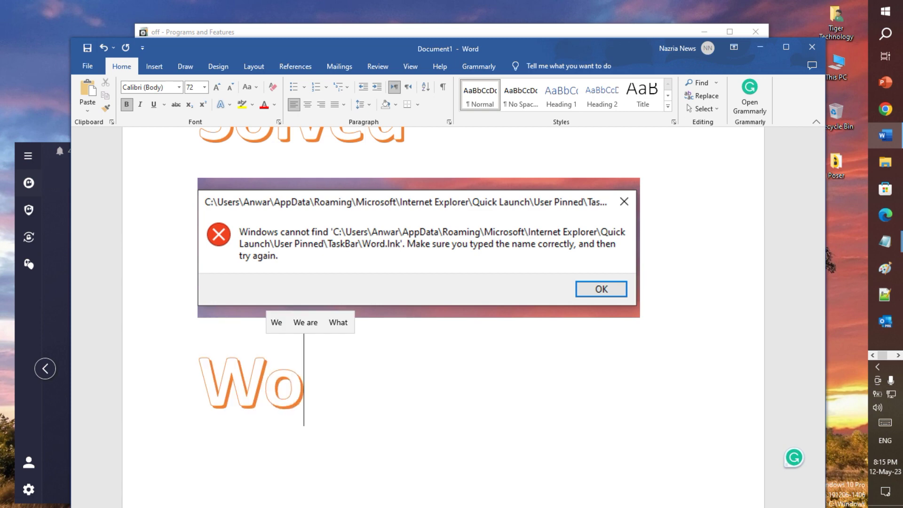
pyautogui.write('rd ')
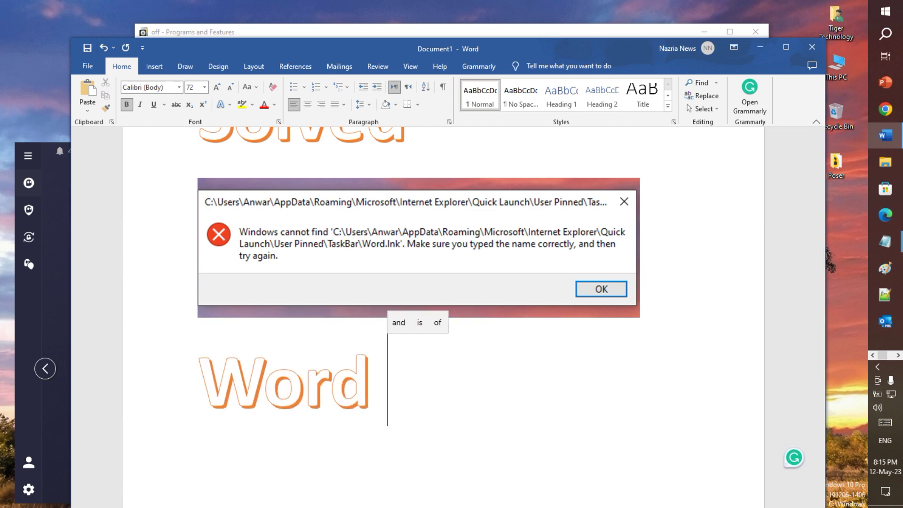
pyautogui.write('.lnk')
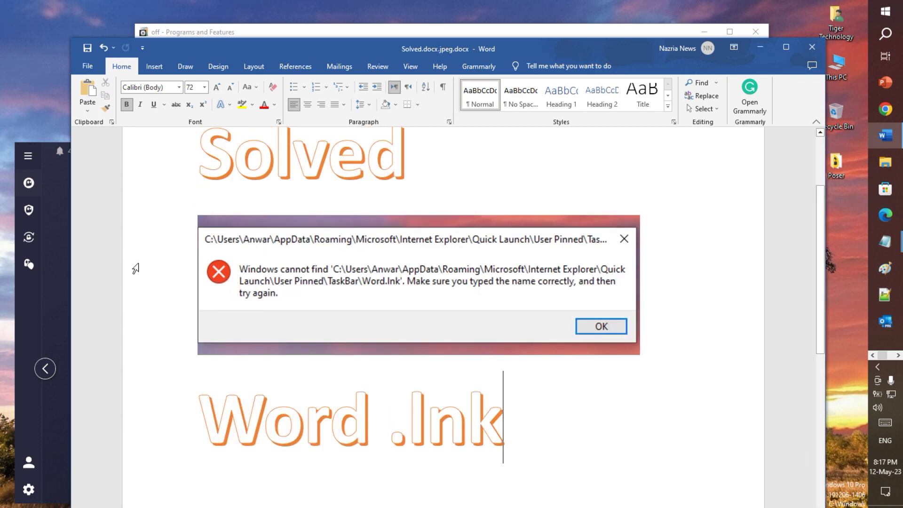
# Step: Copy the document's contents, then close Word without keeping the last copied item
pyautogui.scroll(2, 151, 301)
pyautogui.scroll(1, 159, 326)
pyautogui.moveTo(204, 216); pyautogui.dragTo(477, 377)
pyautogui.hotkey('ctrl', 'c')
pyautogui.click(812, 47)
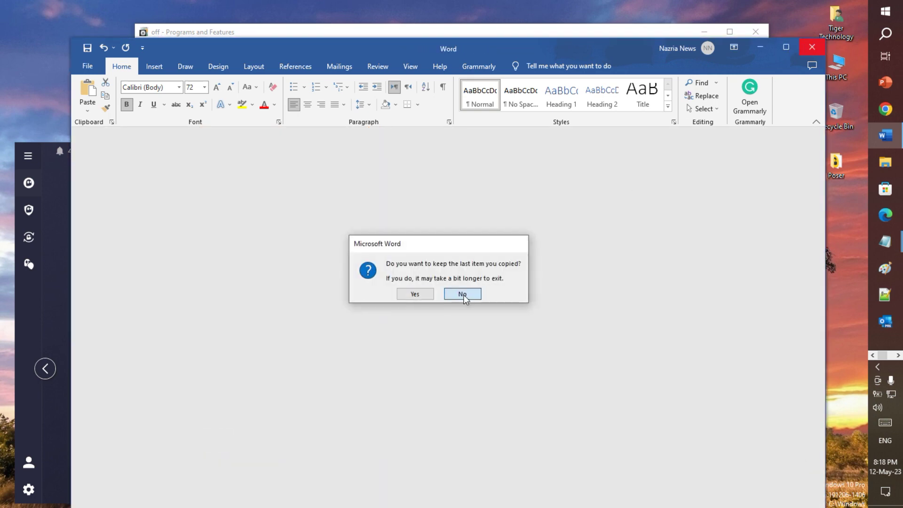
pyautogui.click(458, 295)
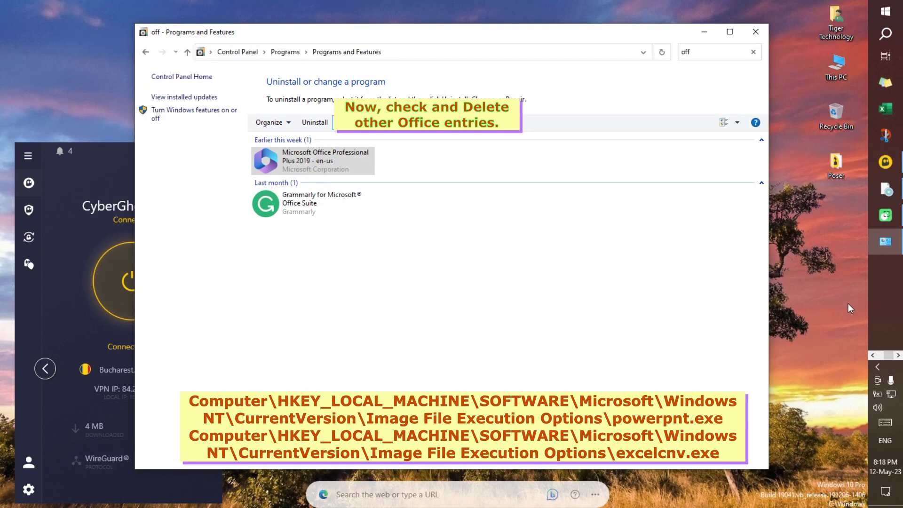
# Step: Try to launch PowerPoint from its pinned shortcut and dismiss the error message
pyautogui.click(872, 357)
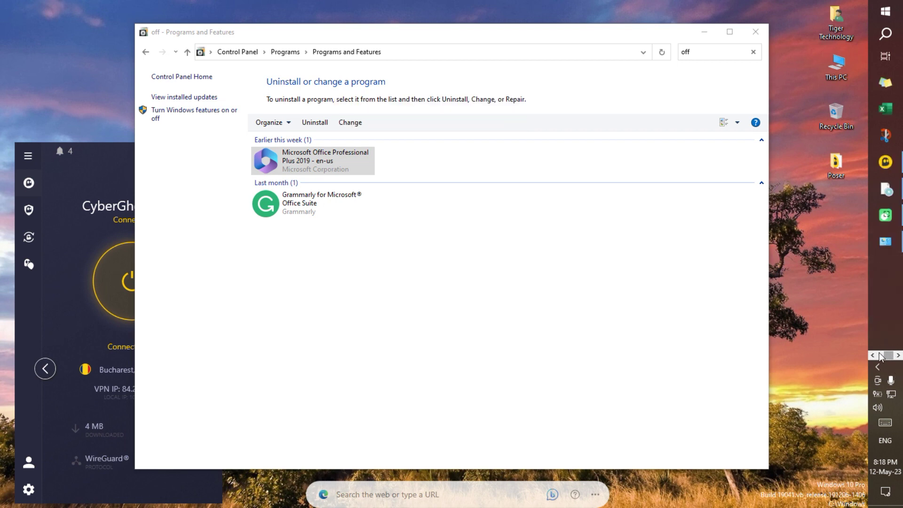
pyautogui.click(879, 83)
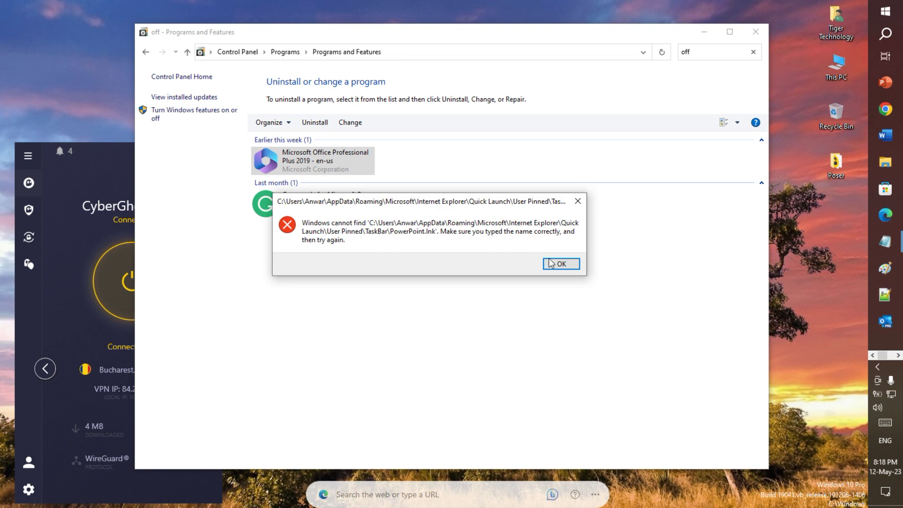
pyautogui.click(552, 261)
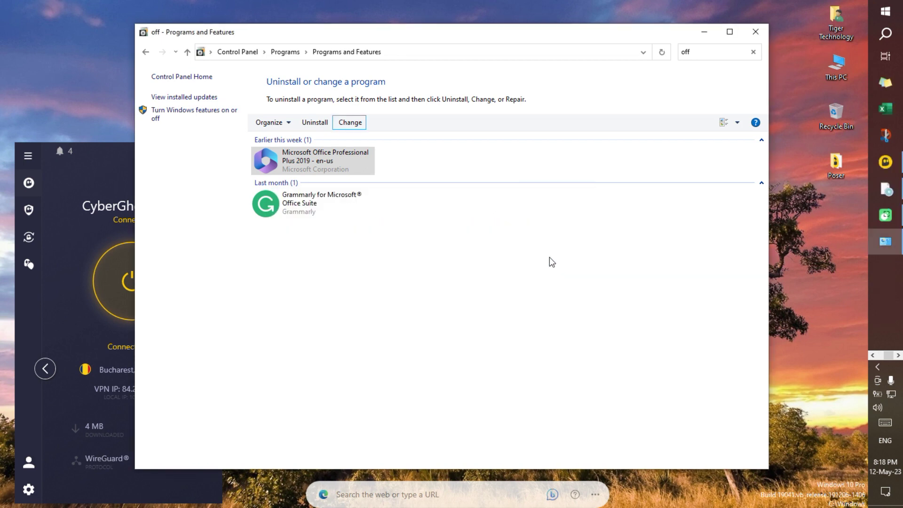
# Step: Open Registry Editor and go to the winproj.exe key under Image File Execution Options
pyautogui.press('super+r')
pyautogui.click(728, 114)
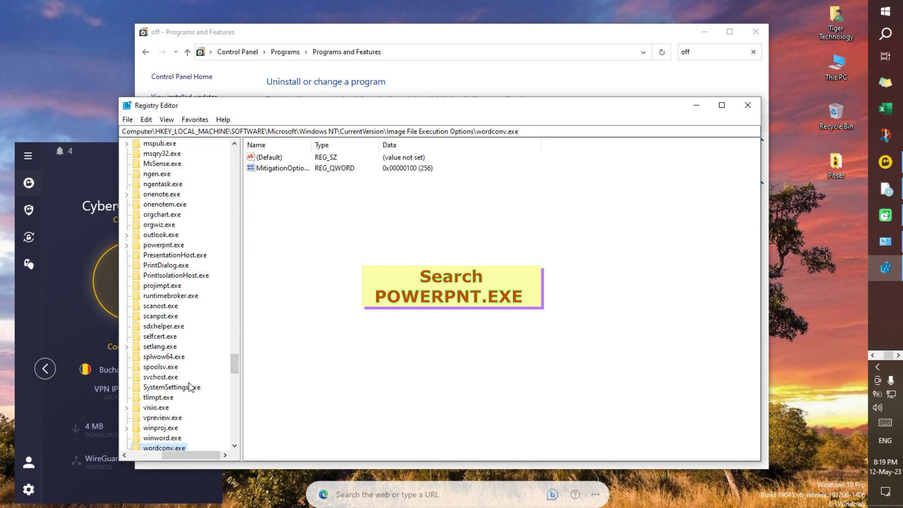
pyautogui.scroll(-2, 190, 385)
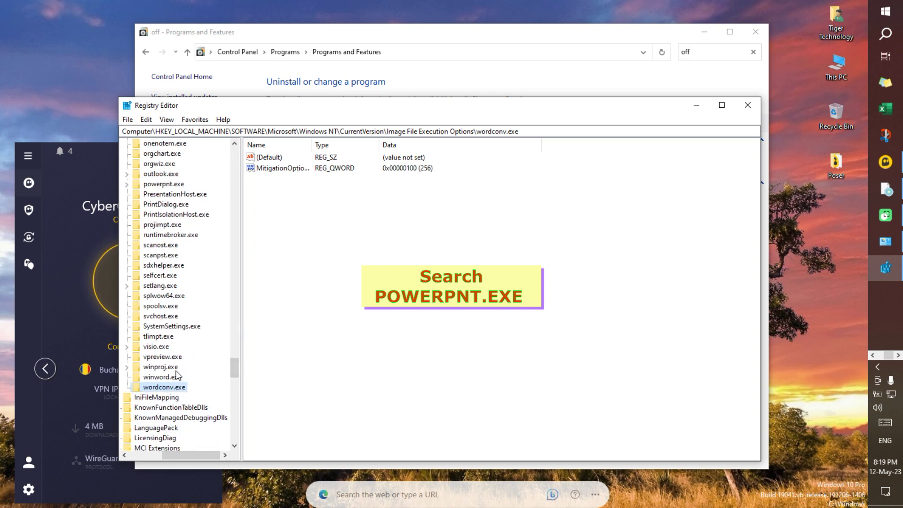
pyautogui.click(187, 368)
# Step: Open the properties of the pinned PowerPoint shortcut and go to its target's file location to identify the executable name
pyautogui.click(871, 356)
pyautogui.rightClick(885, 83)
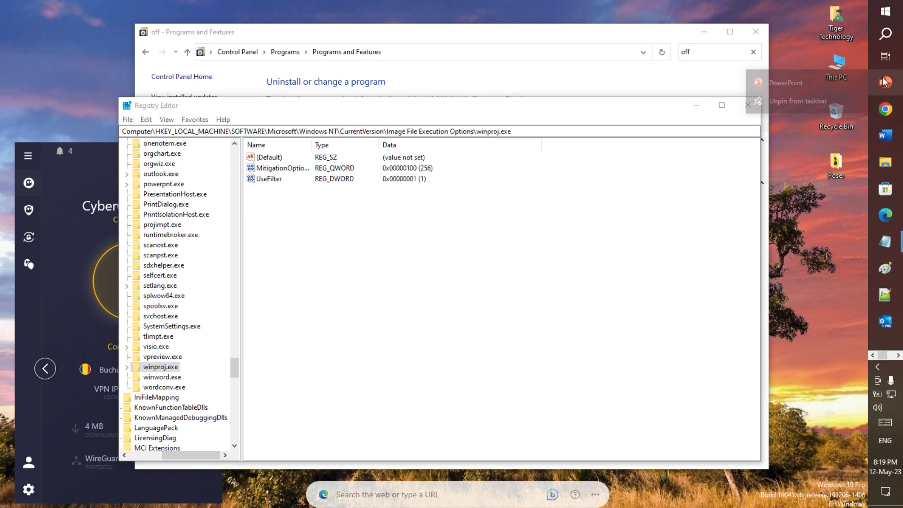
pyautogui.rightClick(790, 77)
pyautogui.click(704, 163)
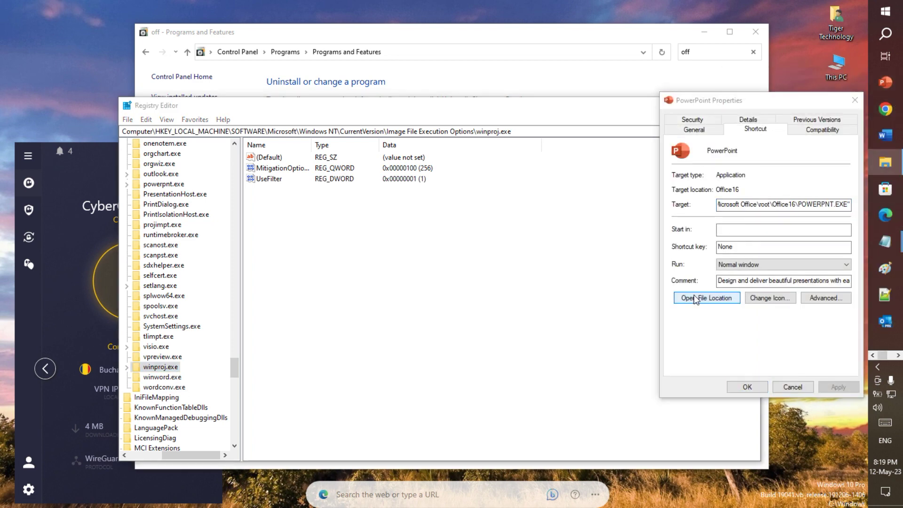
pyautogui.click(693, 296)
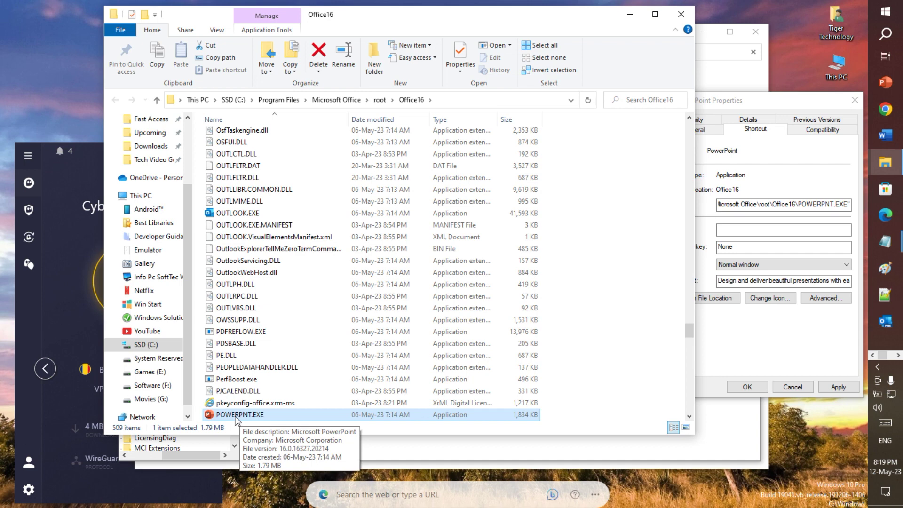
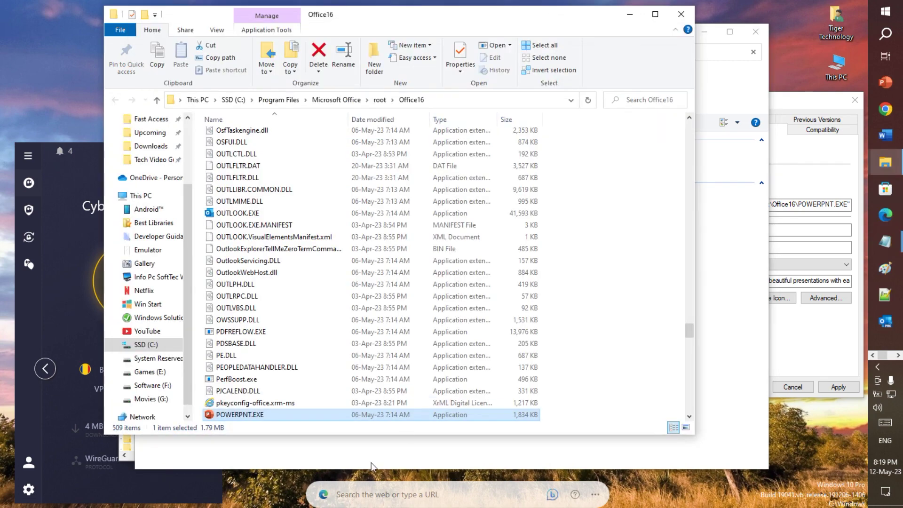
# Step: Minimize the Programs and Features and Office16 folder windows to uncover Registry Editor
pyautogui.click(358, 468)
pyautogui.click(705, 32)
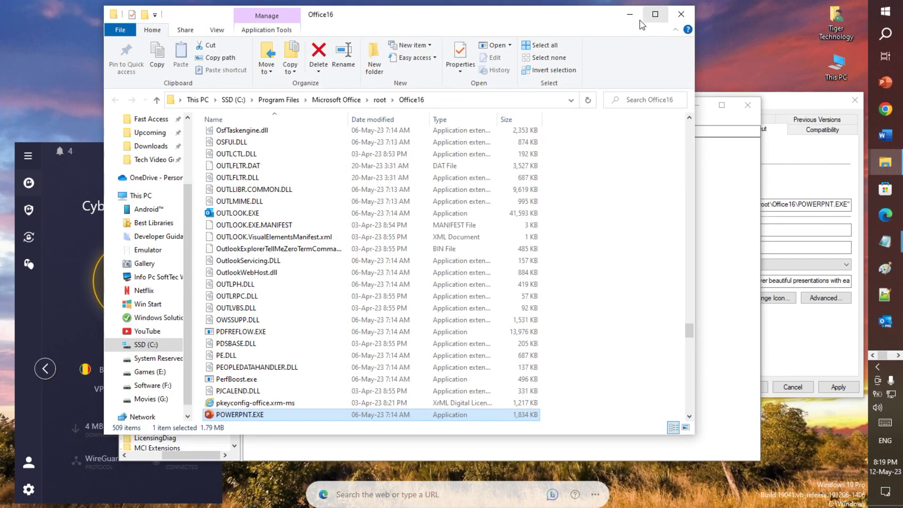
pyautogui.click(630, 14)
# Step: Delete the powerpnt.exe key under Image File Execution Options, and close Registry Editor and the PowerPoint properties
pyautogui.scroll(3, 176, 368)
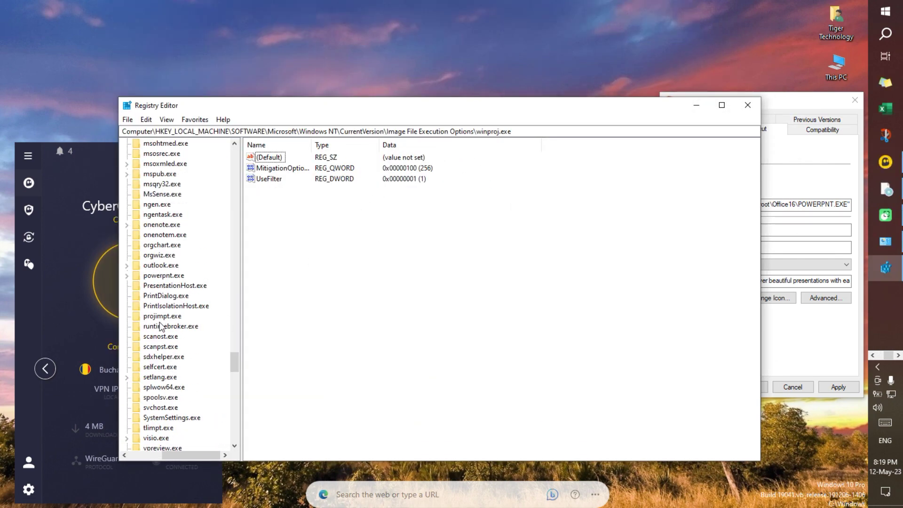
pyautogui.click(173, 279)
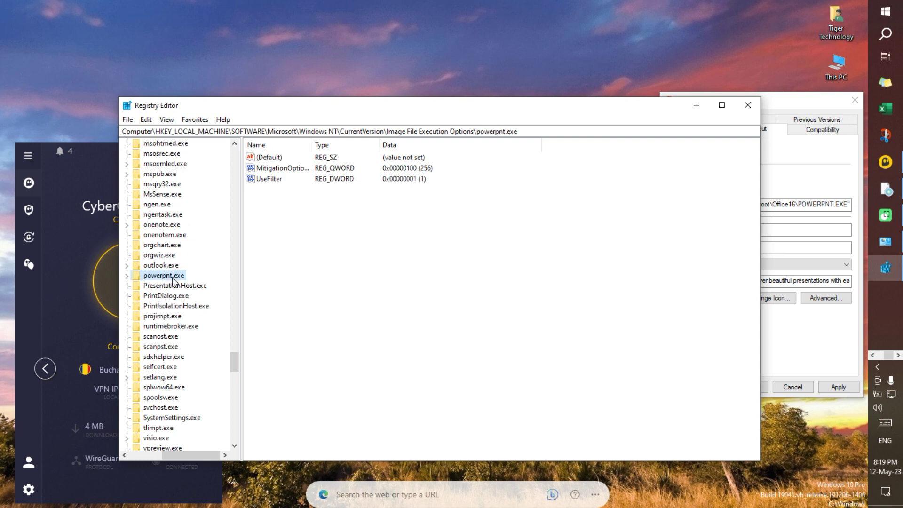
pyautogui.rightClick(164, 276)
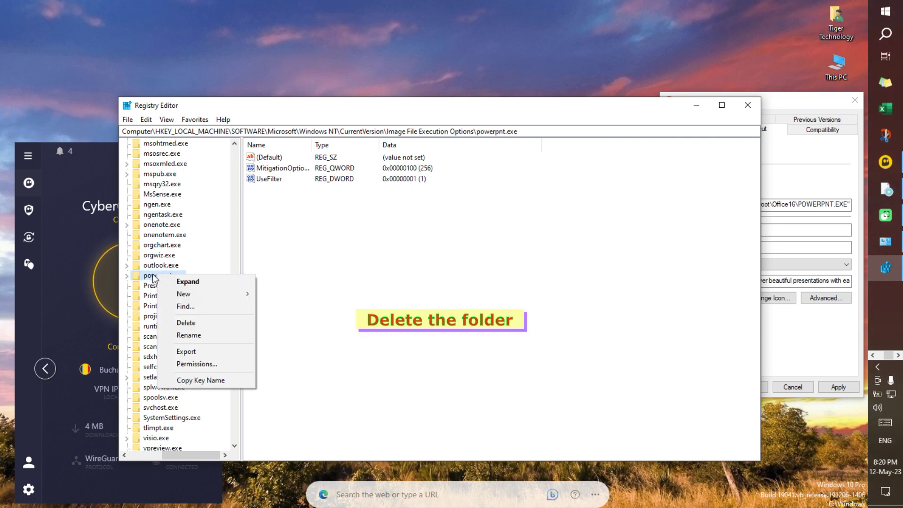
pyautogui.click(175, 323)
pyautogui.click(488, 259)
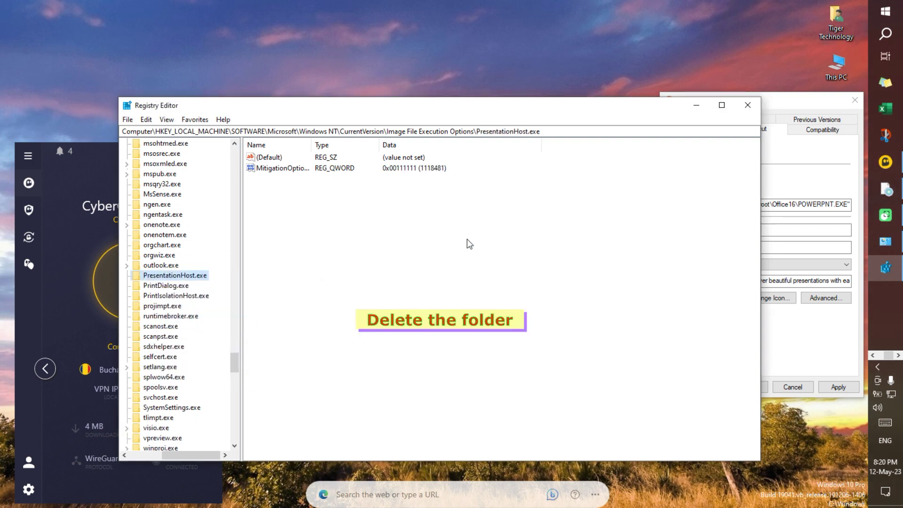
pyautogui.click(748, 105)
pyautogui.click(748, 387)
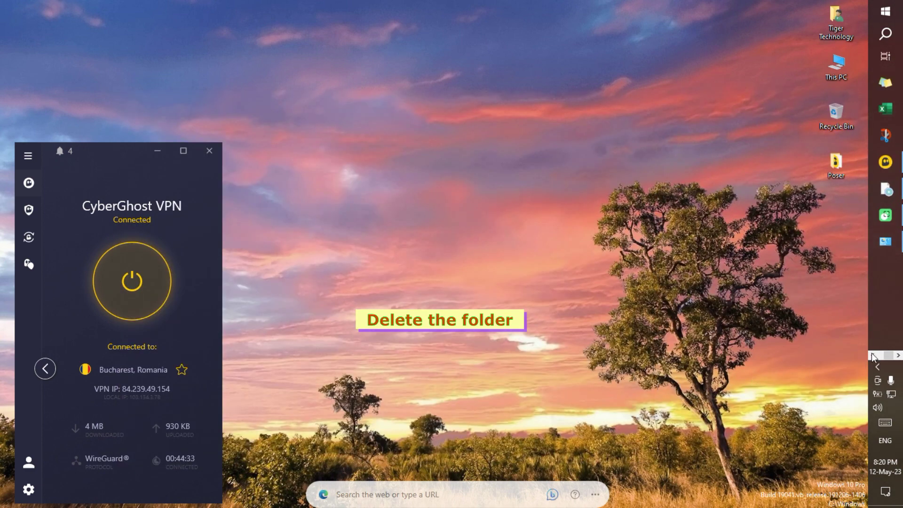
# Step: Launch PowerPoint in a restored window on the cleared desktop and continue past the Microsoft account notice
pyautogui.click(162, 154)
pyautogui.click(885, 83)
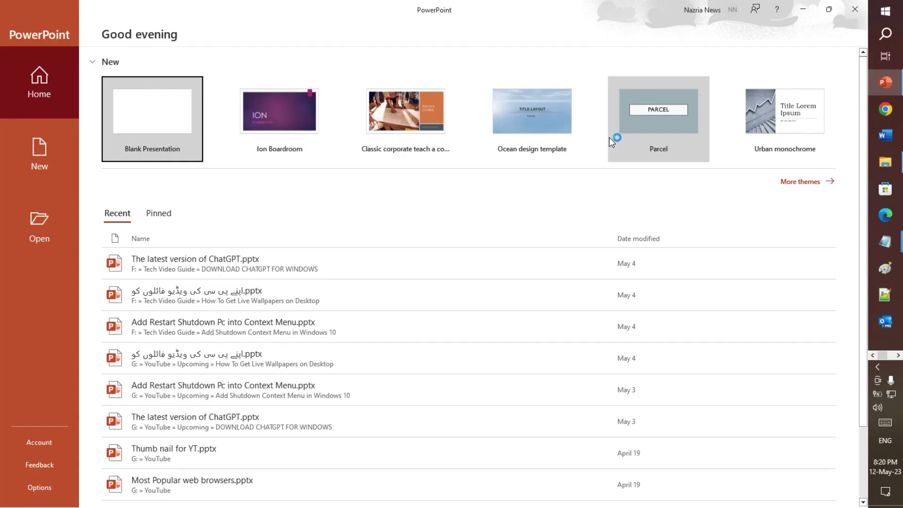
pyautogui.moveTo(499, 9); pyautogui.dragTo(445, 121)
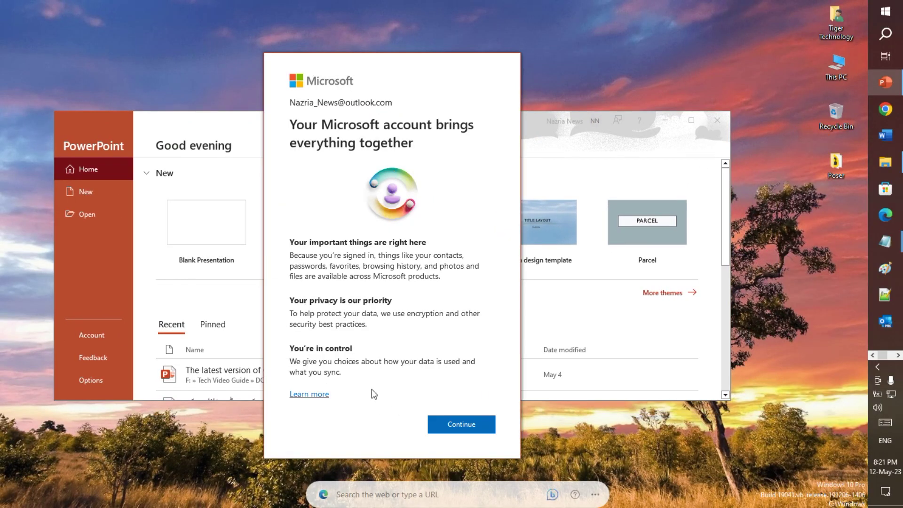
pyautogui.click(448, 423)
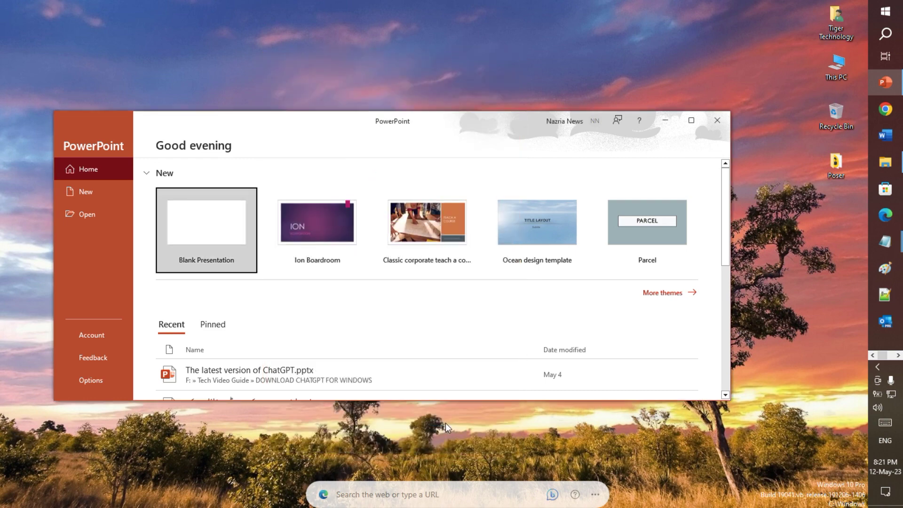
# Step: Launch Word and bring the PowerPoint window in front of it, shifted slightly from its place
pyautogui.click(895, 135)
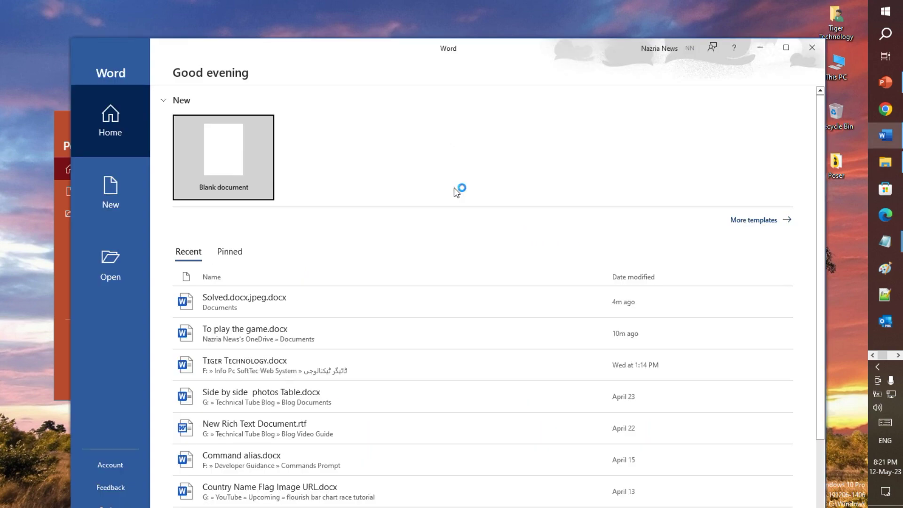
pyautogui.click(58, 119)
pyautogui.moveTo(349, 125); pyautogui.dragTo(328, 130)
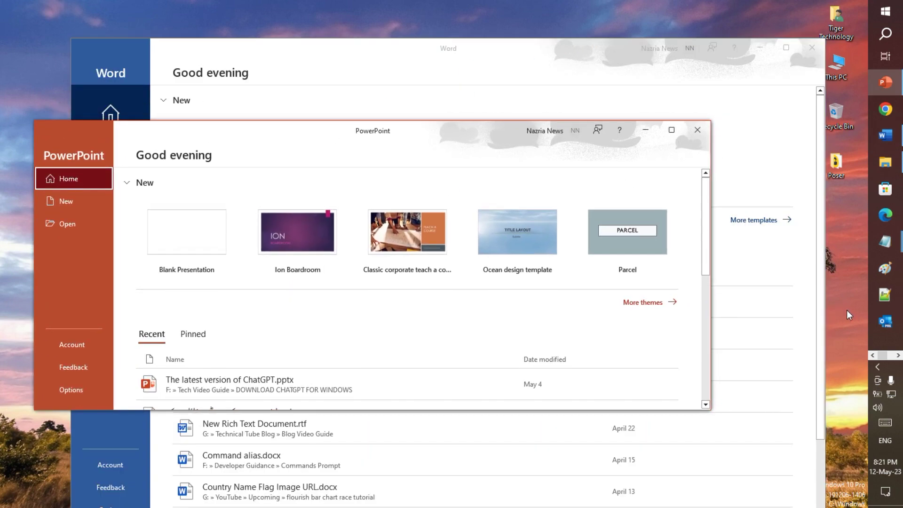
# Step: Try to launch Excel from its pinned shortcut and dismiss the error message
pyautogui.click(885, 11)
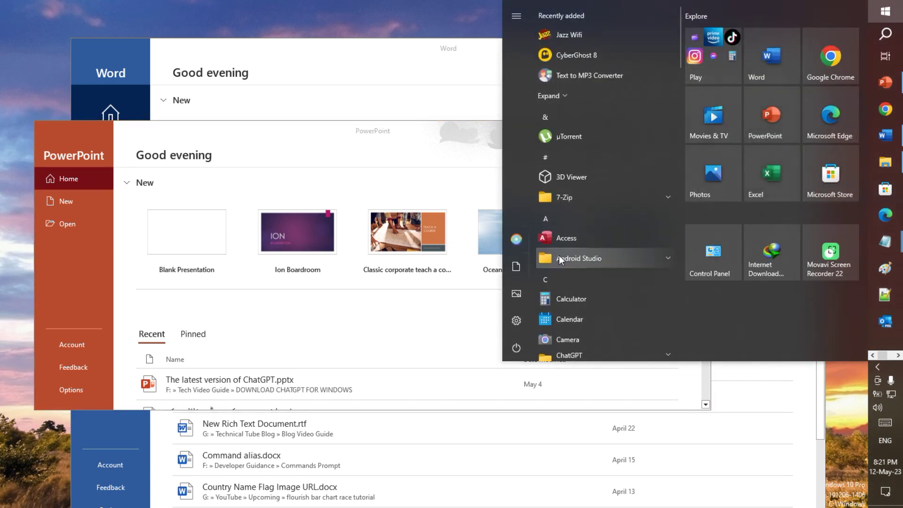
pyautogui.scroll(-5, 559, 255)
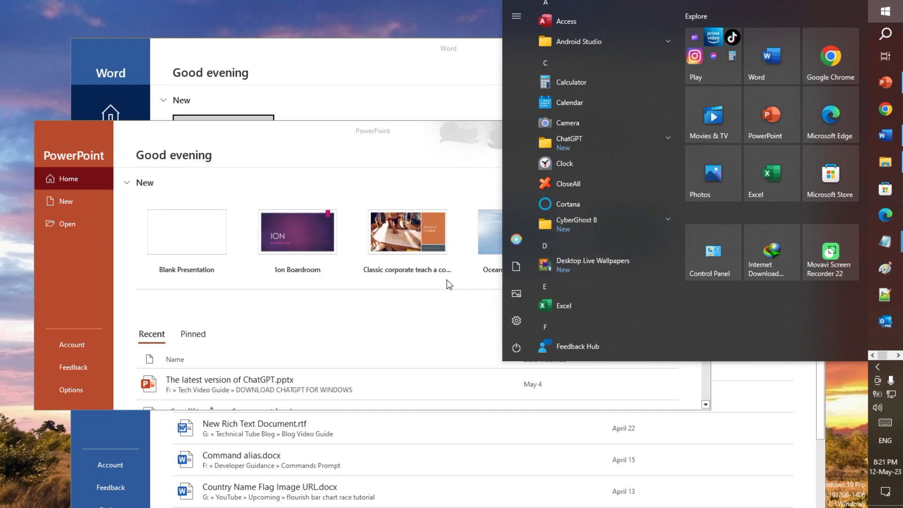
pyautogui.click(899, 355)
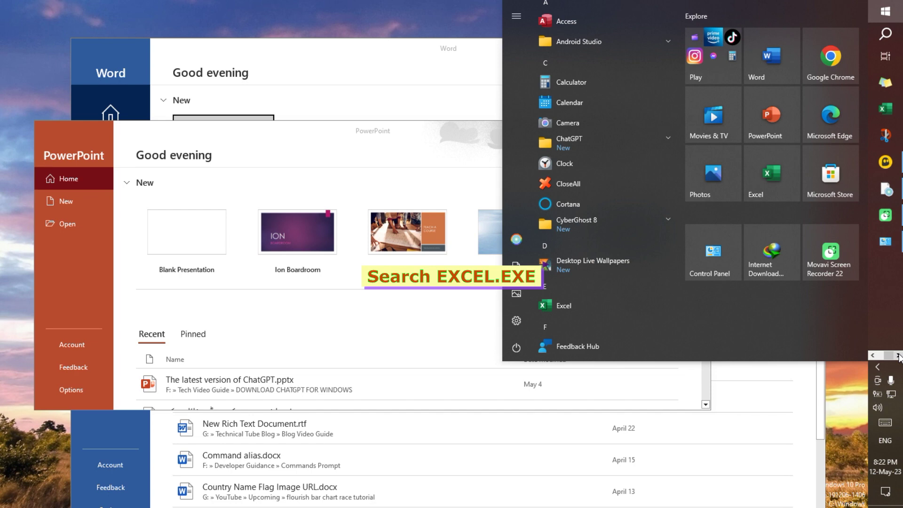
pyautogui.click(894, 113)
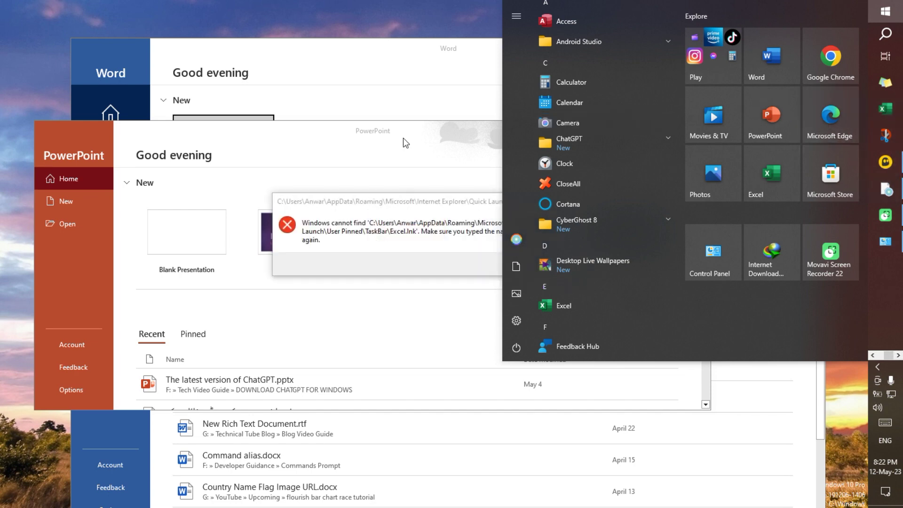
pyautogui.click(885, 14)
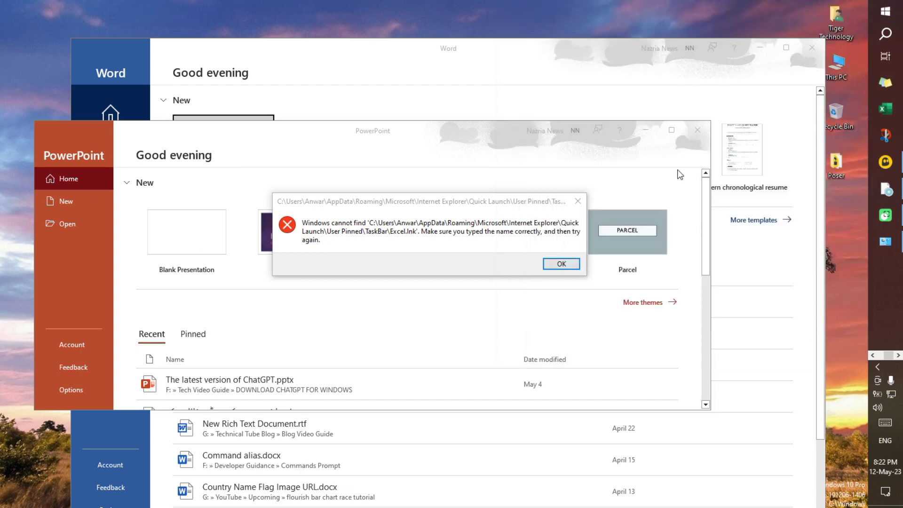
pyautogui.moveTo(508, 201); pyautogui.dragTo(296, 31)
pyautogui.click(346, 89)
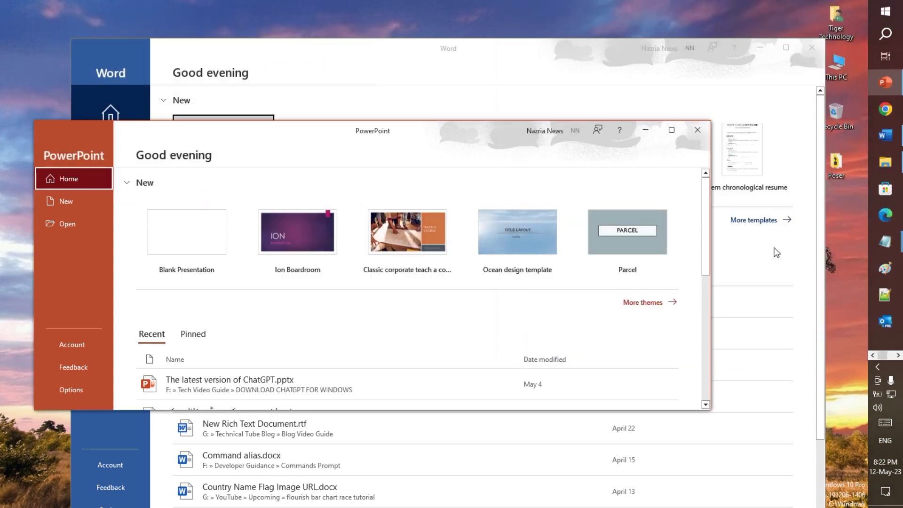
# Step: Reopen Registry Editor and check the Excel shortcut's executable name in its file location, minimizing that folder window
pyautogui.press('super+r')
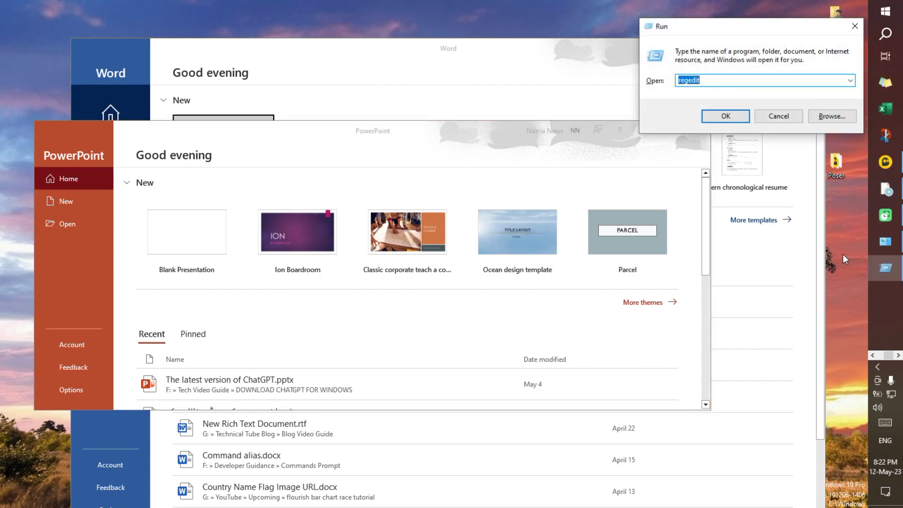
pyautogui.click(712, 115)
pyautogui.click(380, 323)
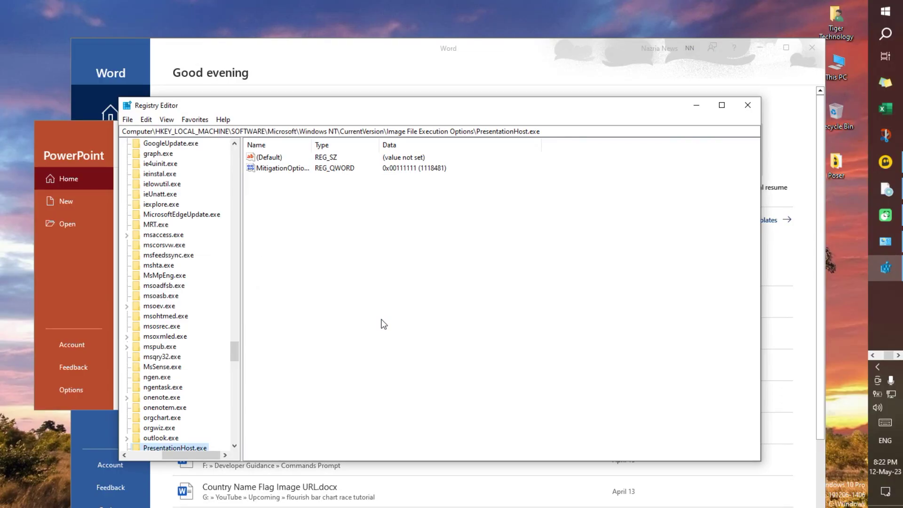
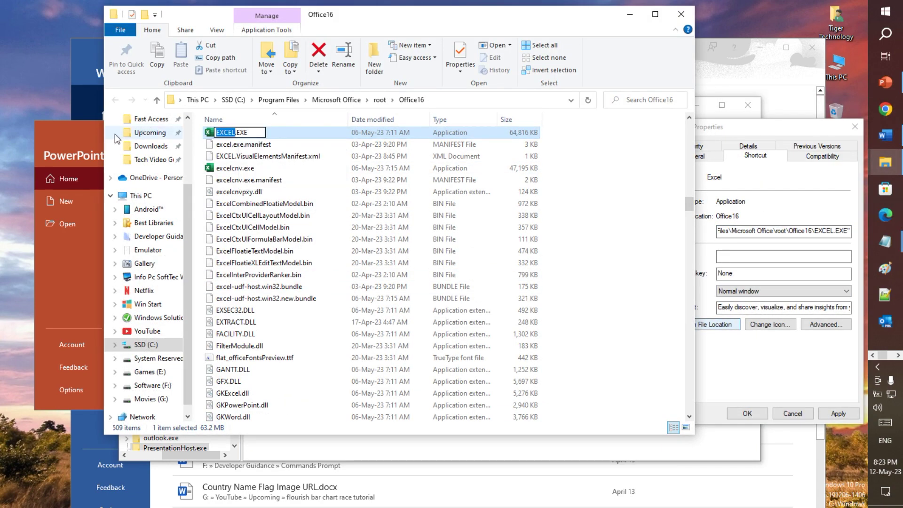
pyautogui.click(630, 14)
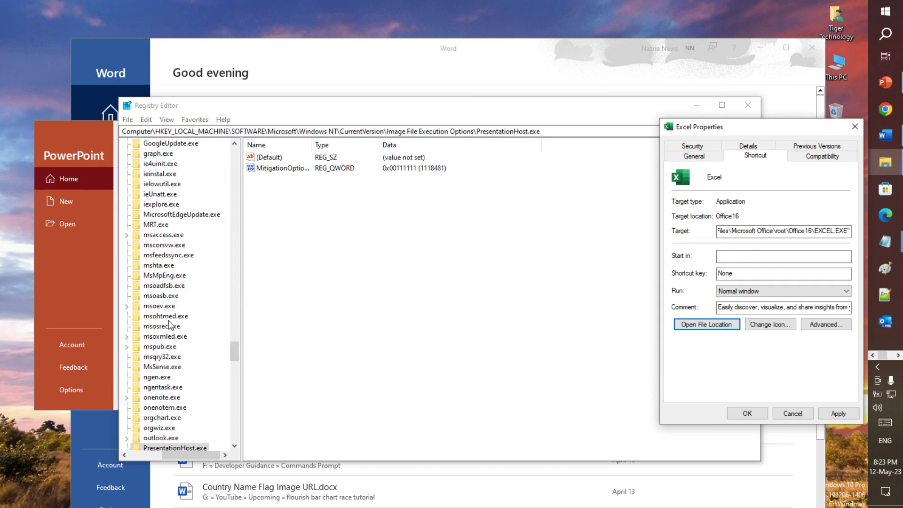
# Step: Delete the excel.exe key and its subkeys under Image File Execution Options
pyautogui.scroll(4, 168, 320)
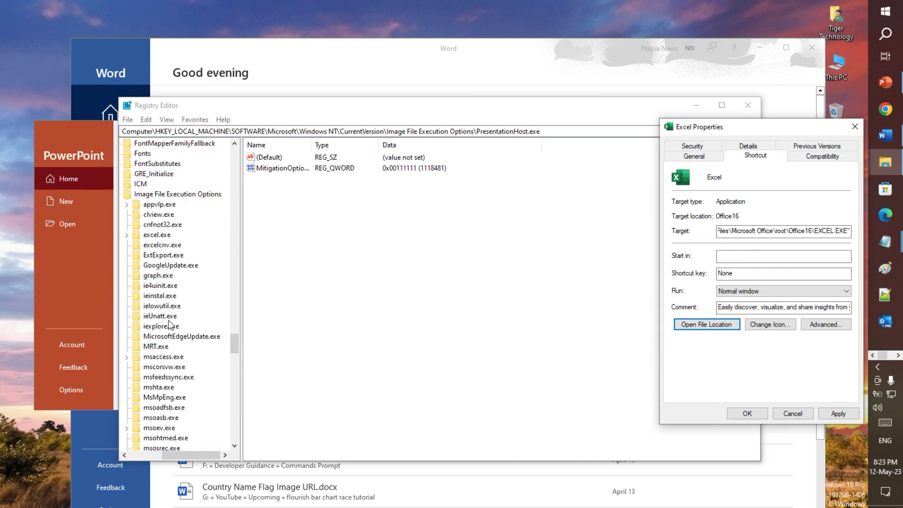
pyautogui.click(156, 237)
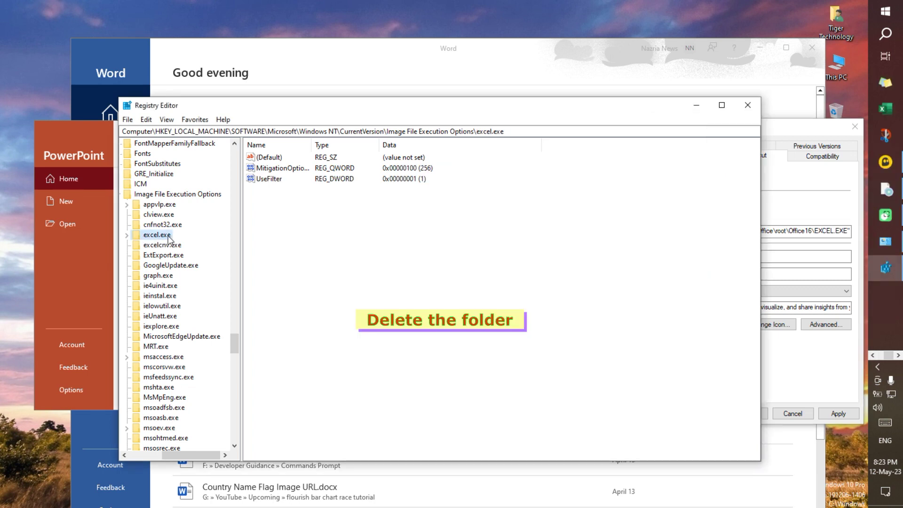
pyautogui.rightClick(169, 239)
pyautogui.click(217, 285)
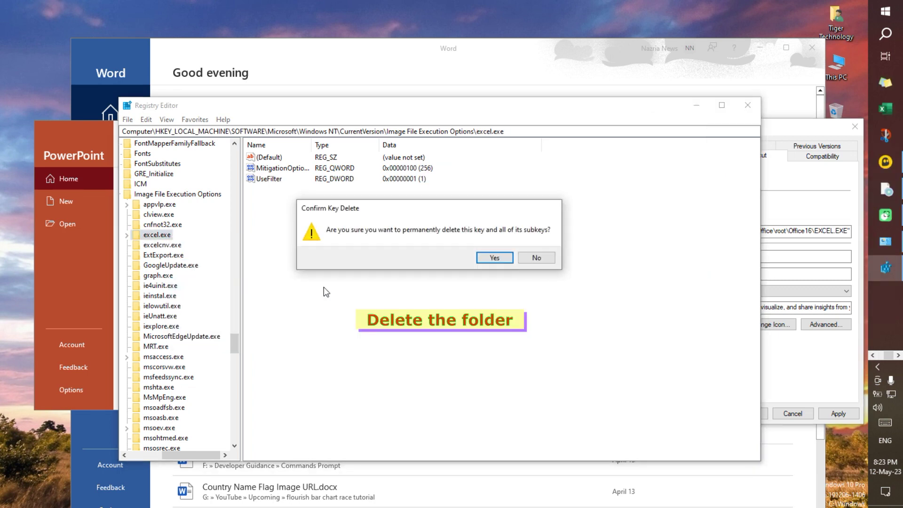
pyautogui.click(490, 259)
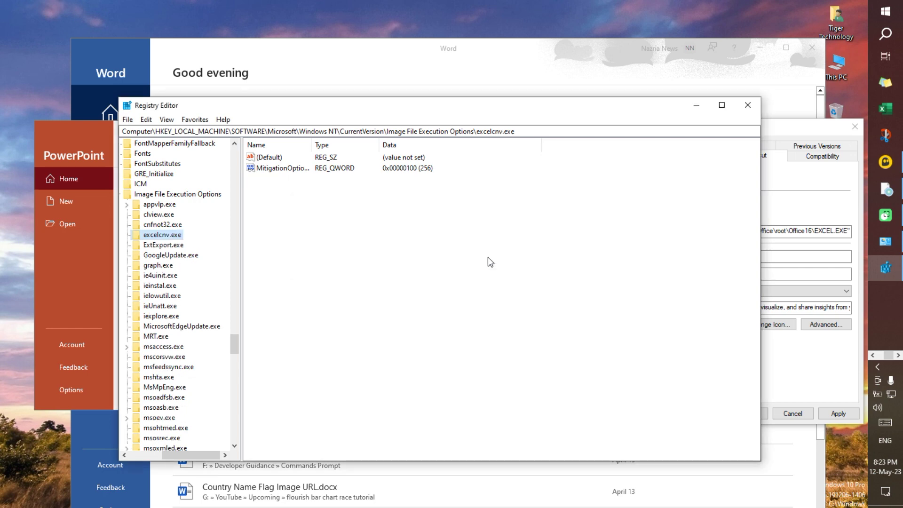
# Step: Launch Excel and arrange the open Word and PowerPoint windows in front of it
pyautogui.click(885, 108)
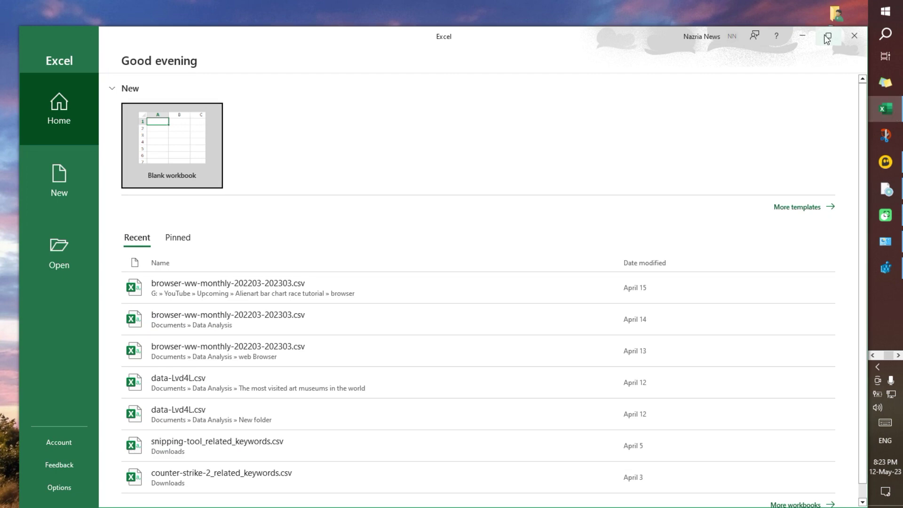
pyautogui.click(874, 356)
pyautogui.click(880, 136)
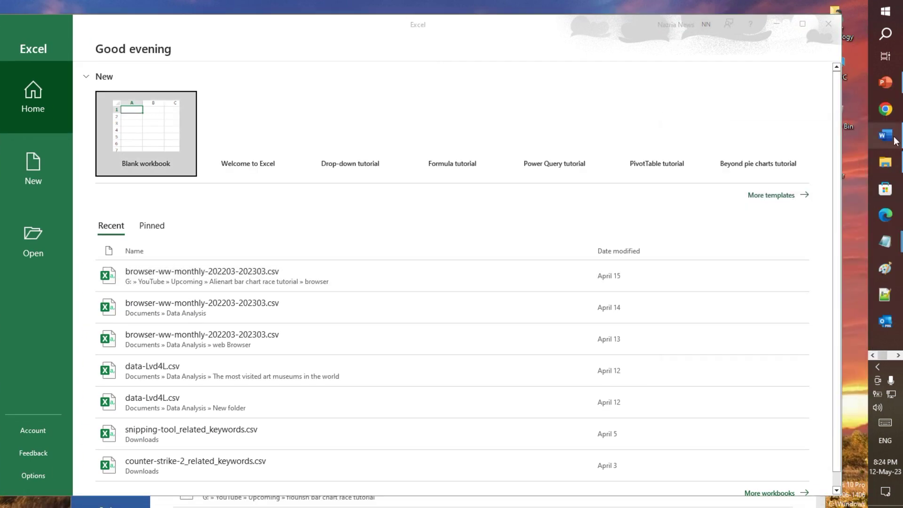
pyautogui.click(875, 83)
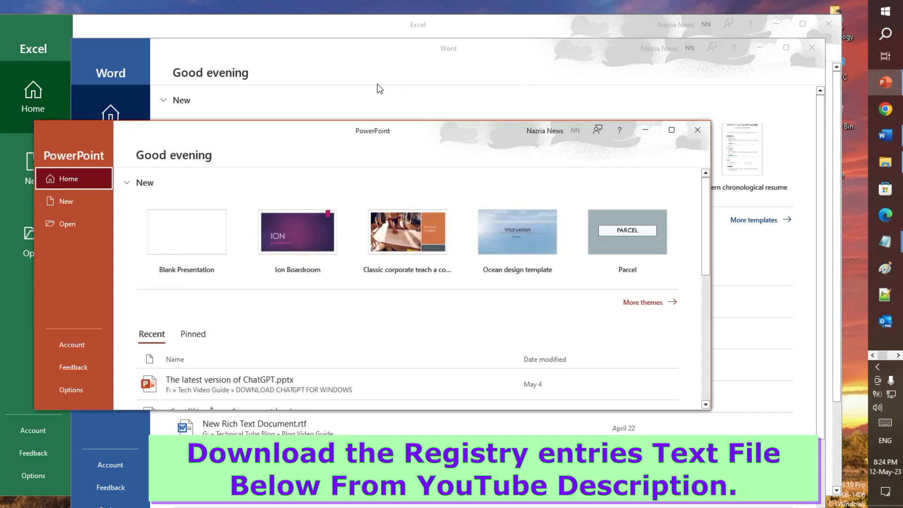
pyautogui.moveTo(176, 136); pyautogui.dragTo(145, 111)
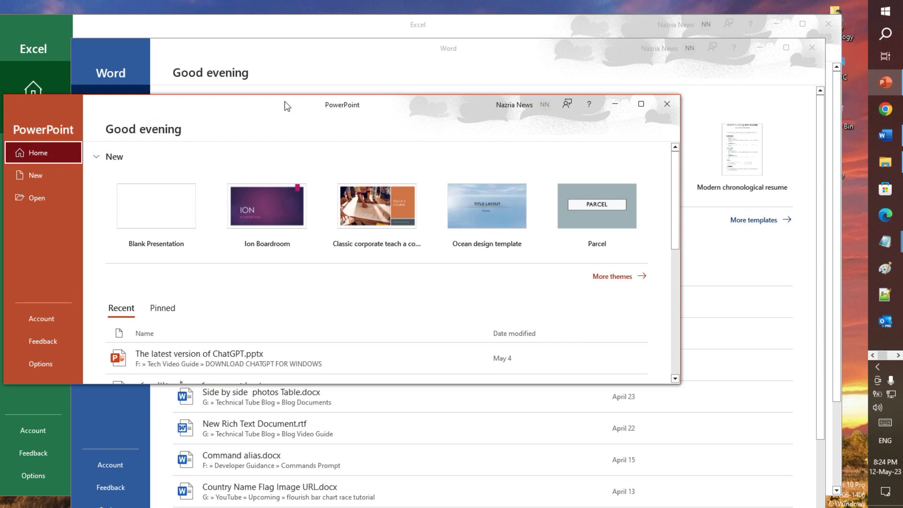